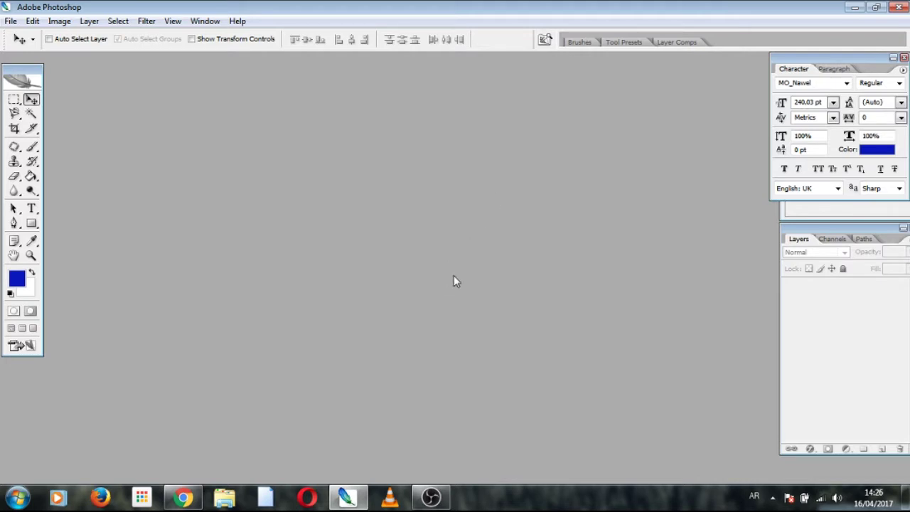
Step: Browse dafont's Arabic fonts category, then return to Photoshop
left_click(191, 496)
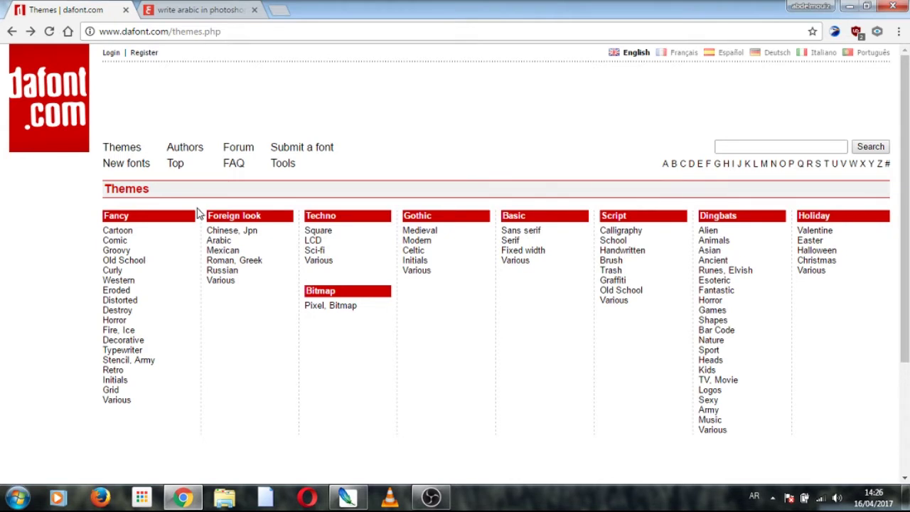
left_click(237, 245)
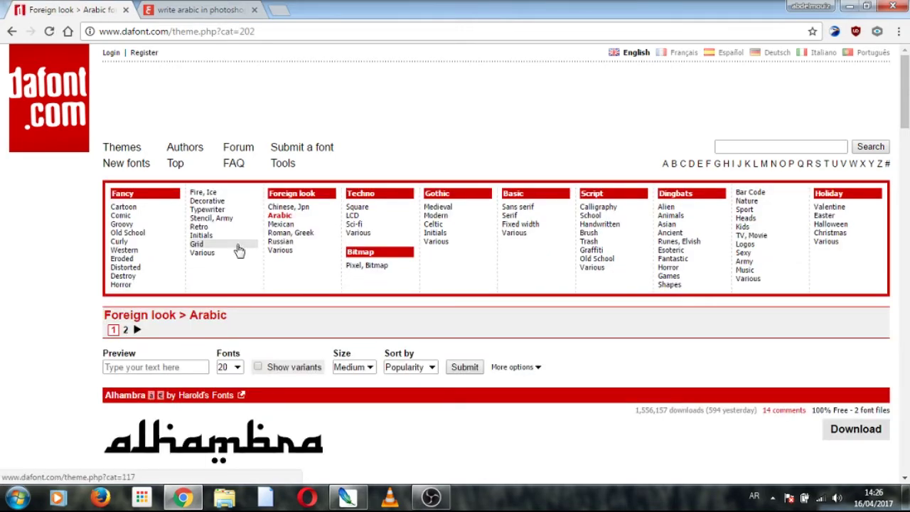
scroll(509, 186, "down", 2)
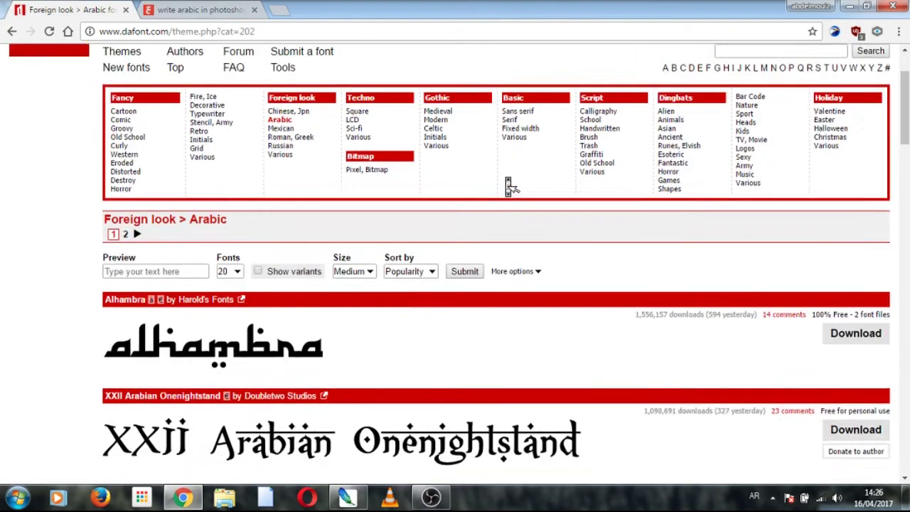
scroll(509, 187, "down", 2)
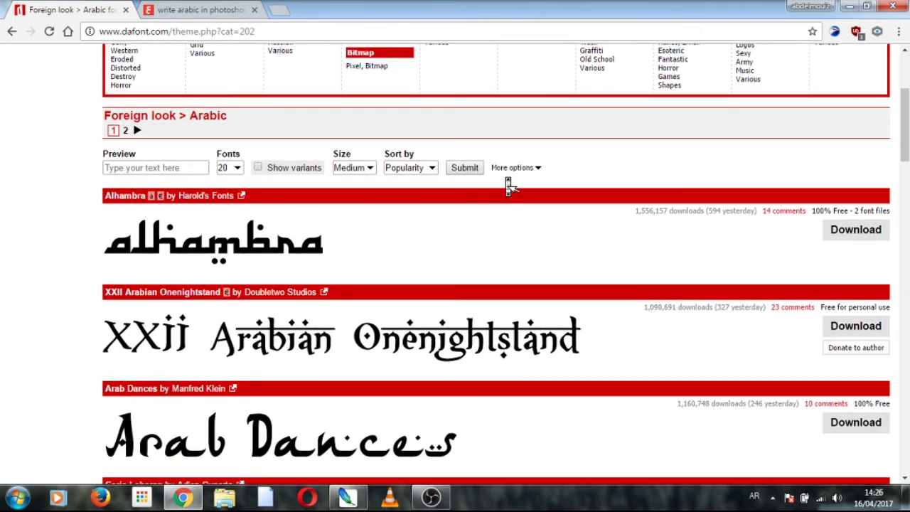
scroll(510, 186, "down", 3)
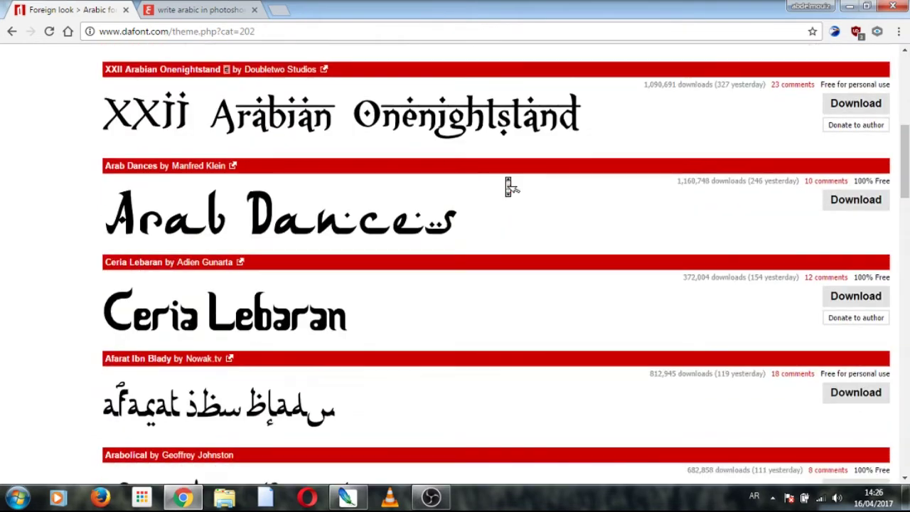
scroll(509, 187, "down", 2)
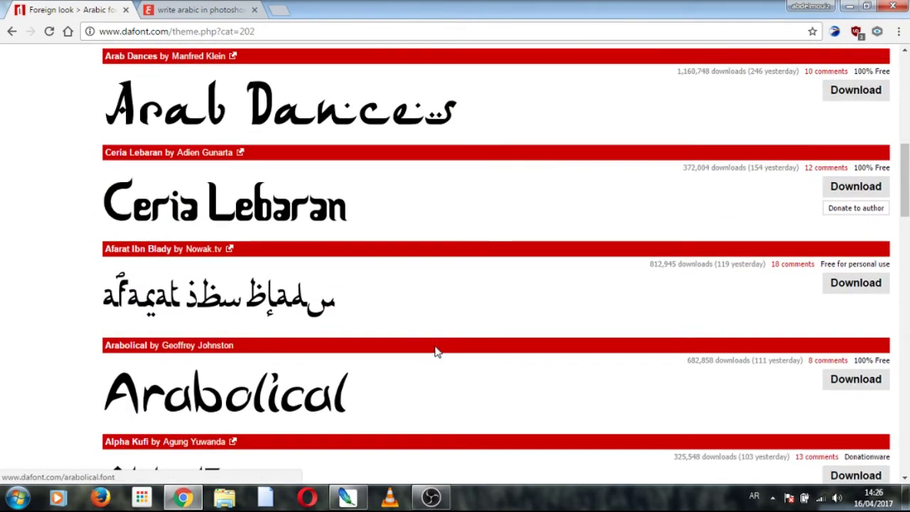
left_click(346, 501)
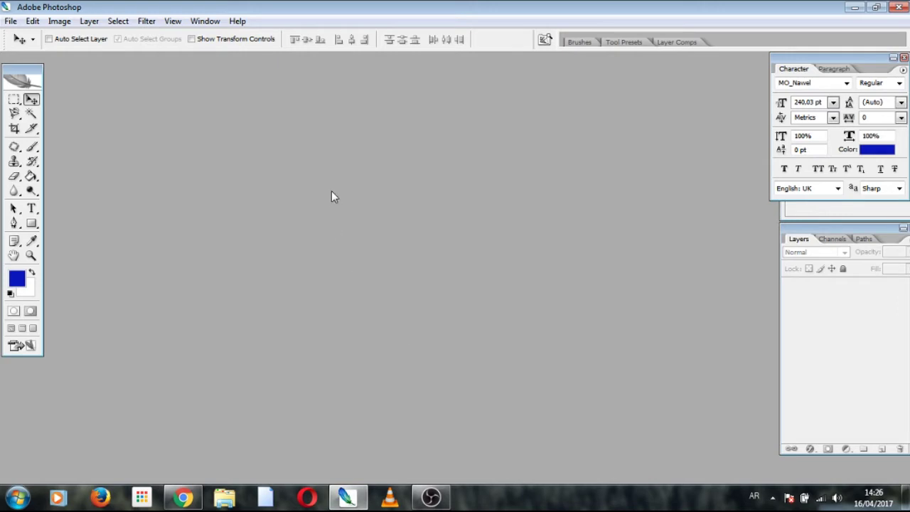
Step: Create a new 1000 × 1128 px transparent document and enlarge its window
left_click(13, 22)
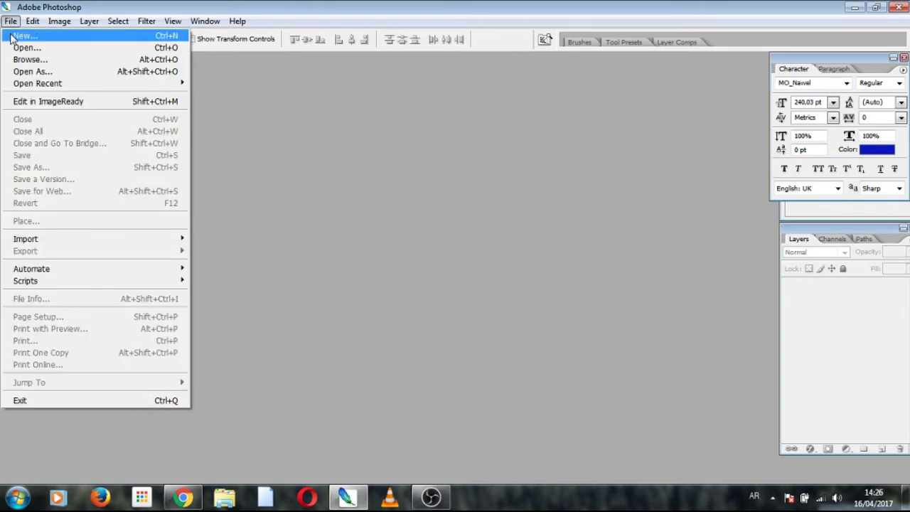
left_click(21, 35)
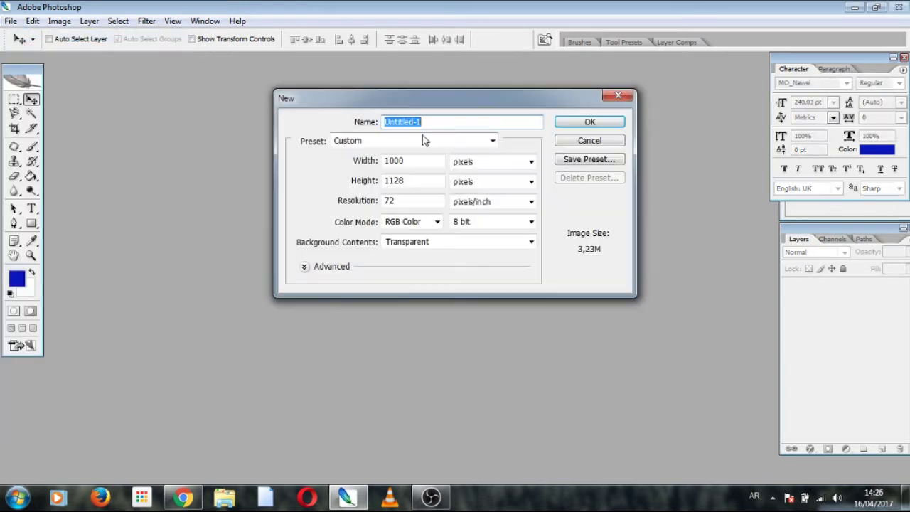
left_click(585, 125)
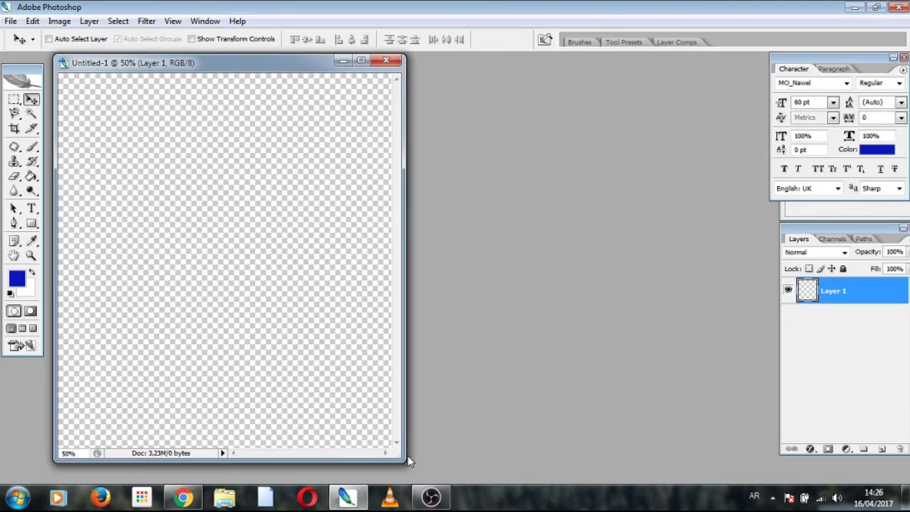
left_click_drag(406, 467, 459, 467)
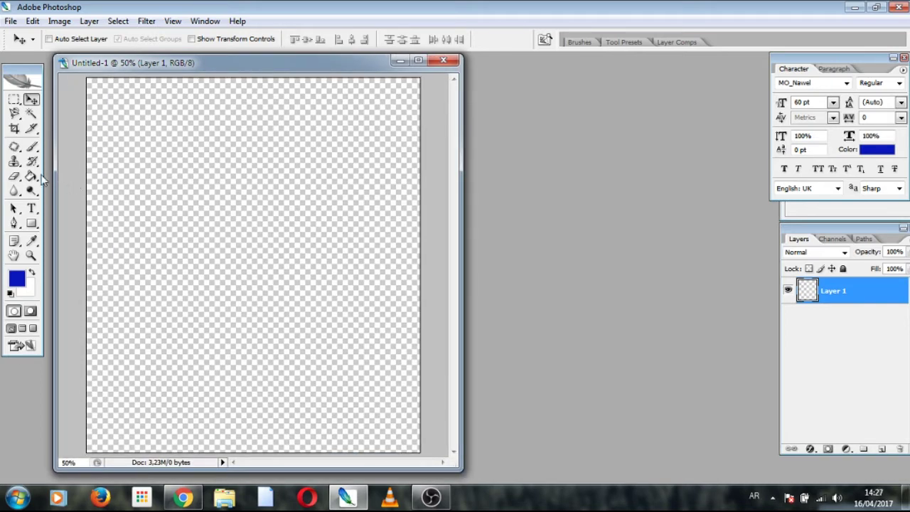
Step: Fill the whole canvas with blue using the Paint Bucket
left_click(32, 176)
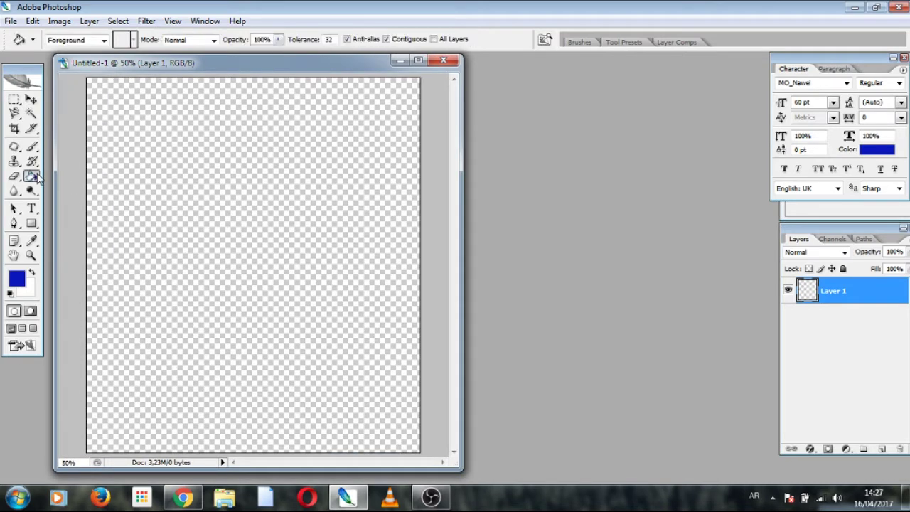
left_click(203, 225)
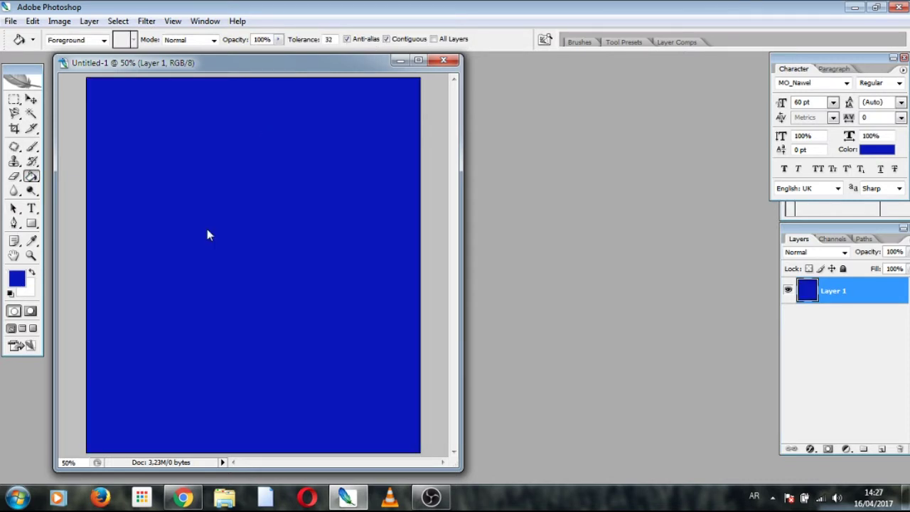
mouse_move(289, 63)
left_mouse_down()
mouse_move(434, 48)
mouse_move(461, 69)
left_mouse_up()
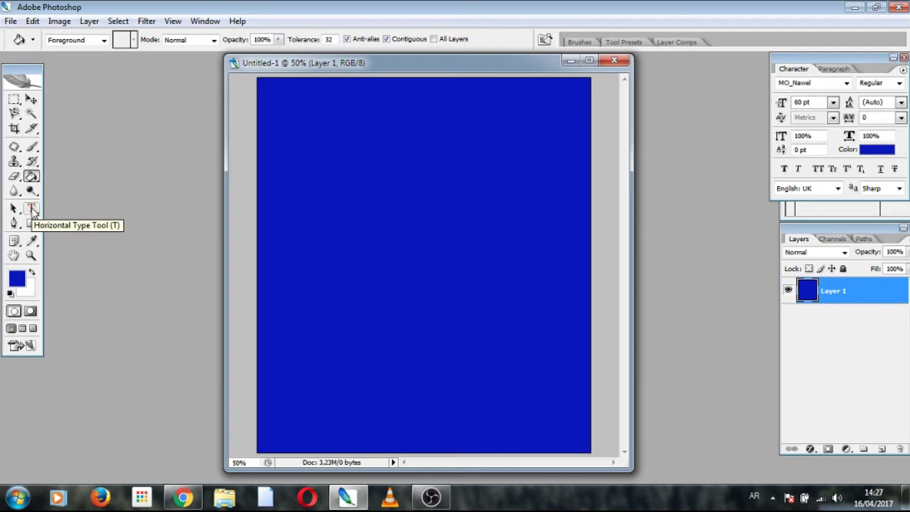
Step: Type the greeting 'السلام عليكم' in white at the canvas centre
left_click(31, 209)
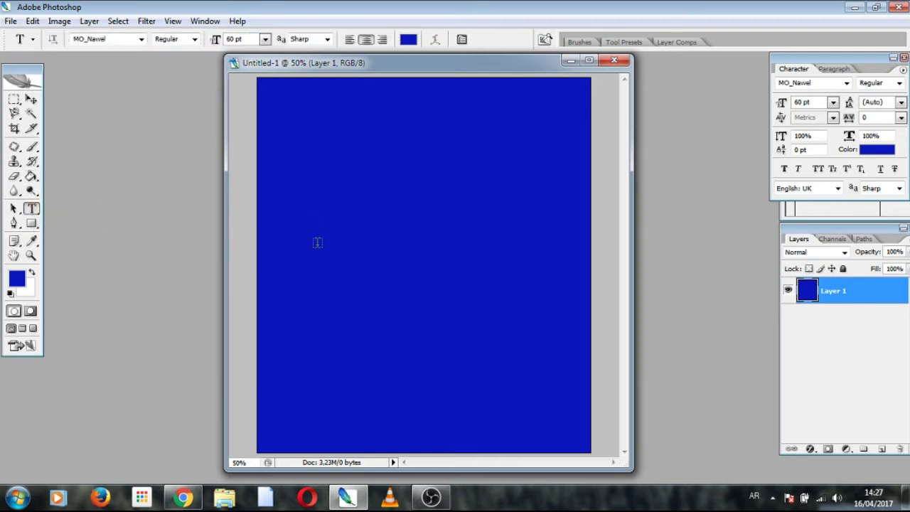
left_click(18, 281)
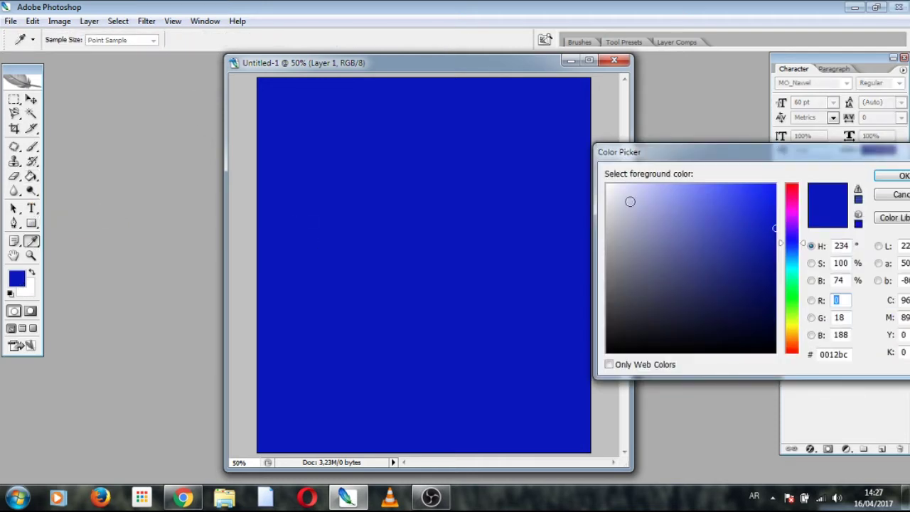
left_click(606, 184)
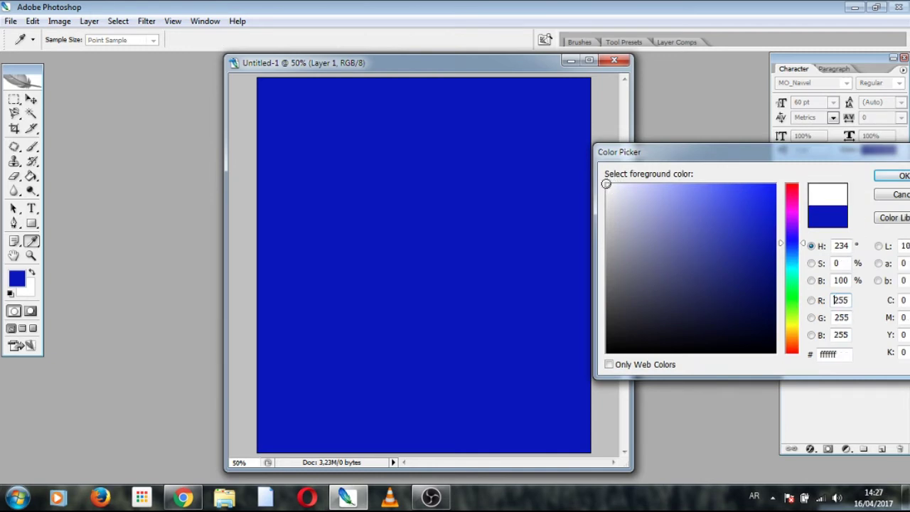
left_click(898, 176)
left_click(424, 251)
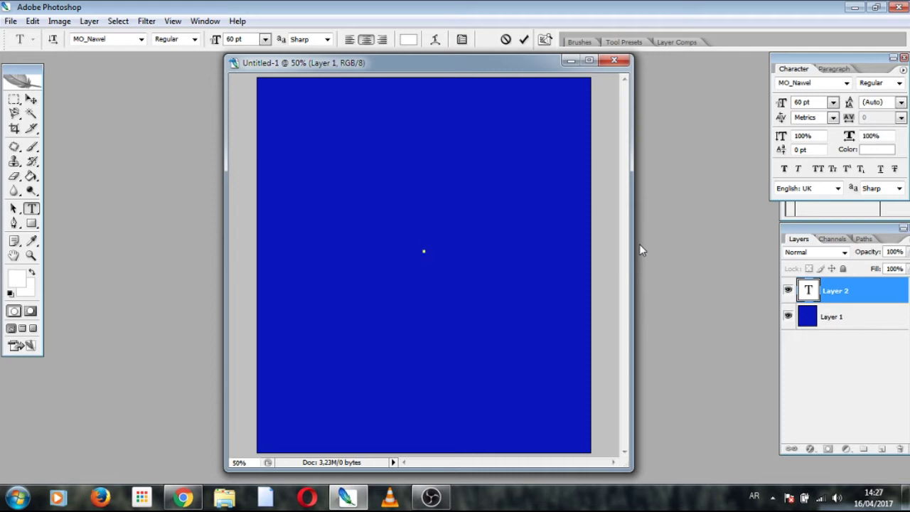
type("ال")
type("سلام عل")
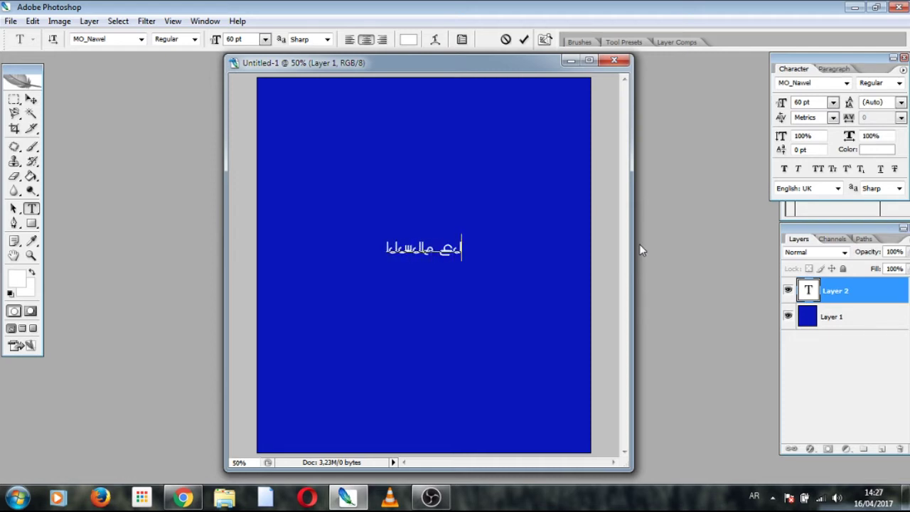
type("يكم")
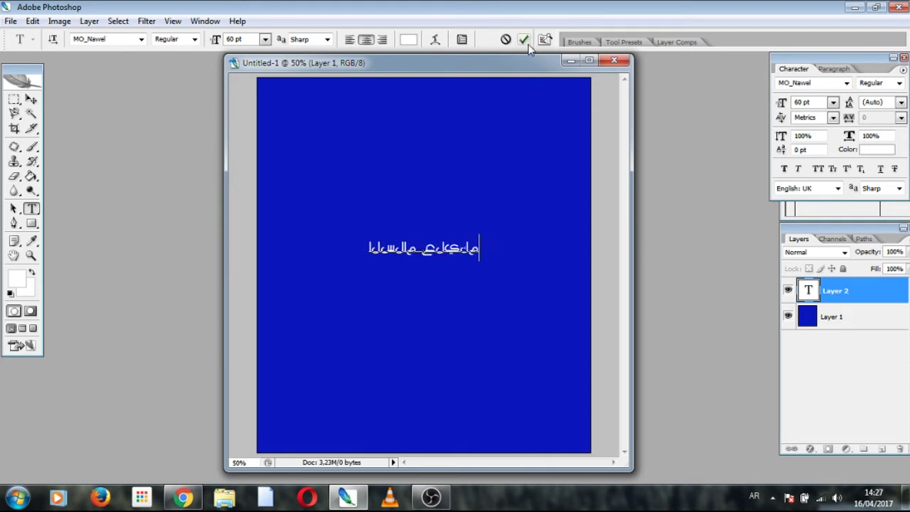
left_click(524, 40)
Step: Enlarge and centre the greeting, then delete its disconnected-letter text layer
key("ctrl+t")
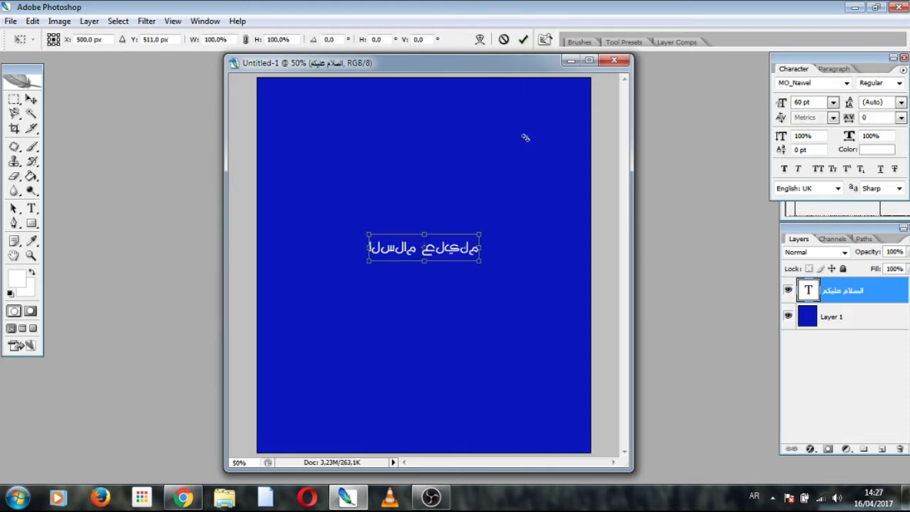
mouse_move(480, 260)
left_mouse_down()
mouse_move(490, 303)
mouse_move(565, 313)
left_mouse_up()
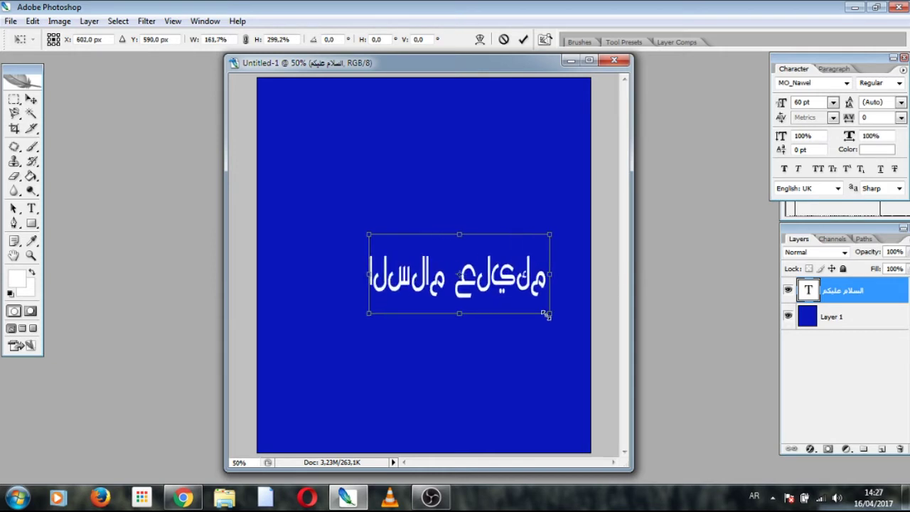
left_click_drag(513, 280, 471, 244)
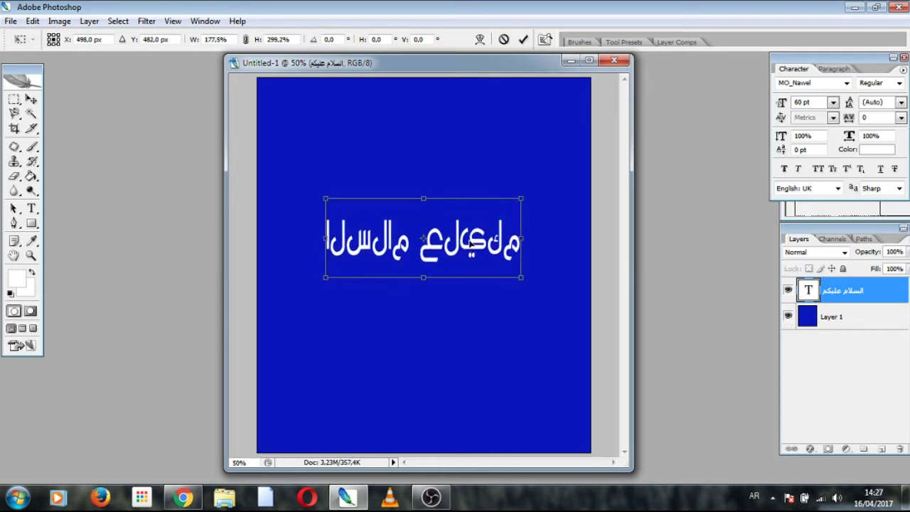
key("Return")
key("t")
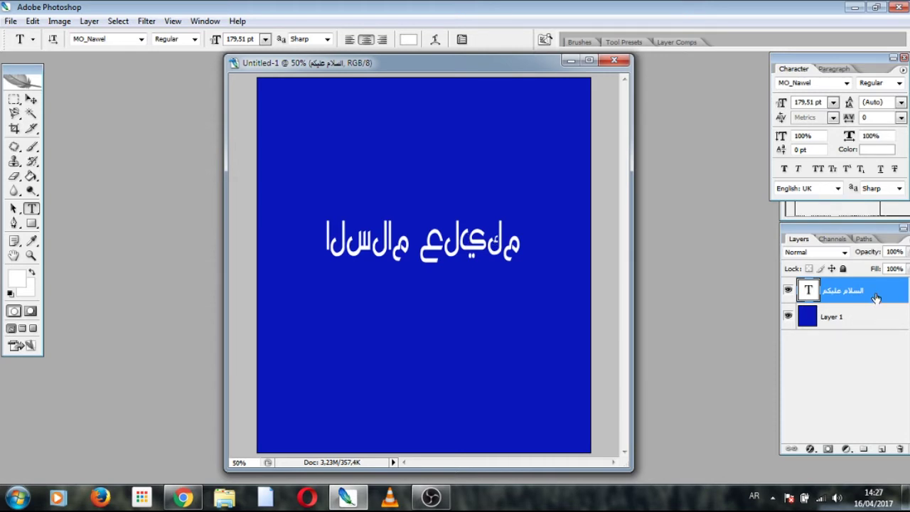
left_click_drag(876, 298, 899, 450)
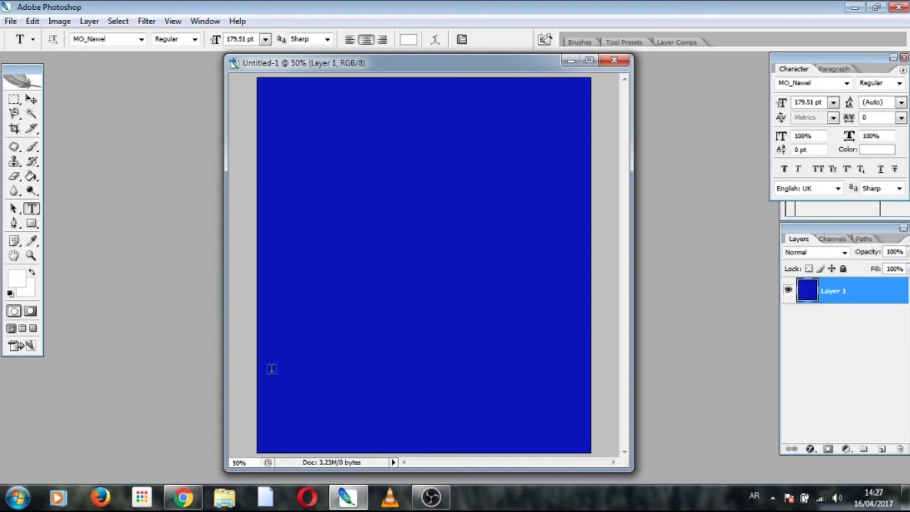
left_click(186, 504)
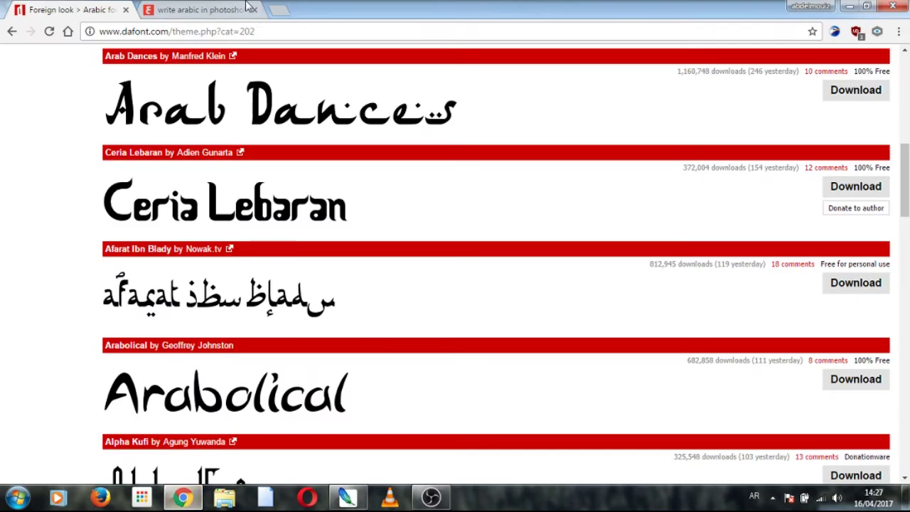
Step: Convert 'السلام عليكم' on arabic-keyboard.org's Photoshop tool and copy the converted output
left_click(188, 7)
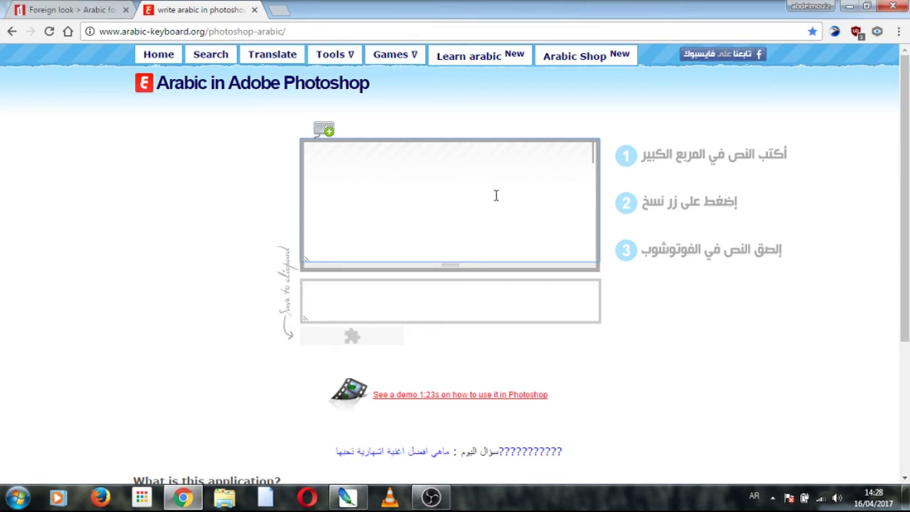
type("الس")
type("لام عليك")
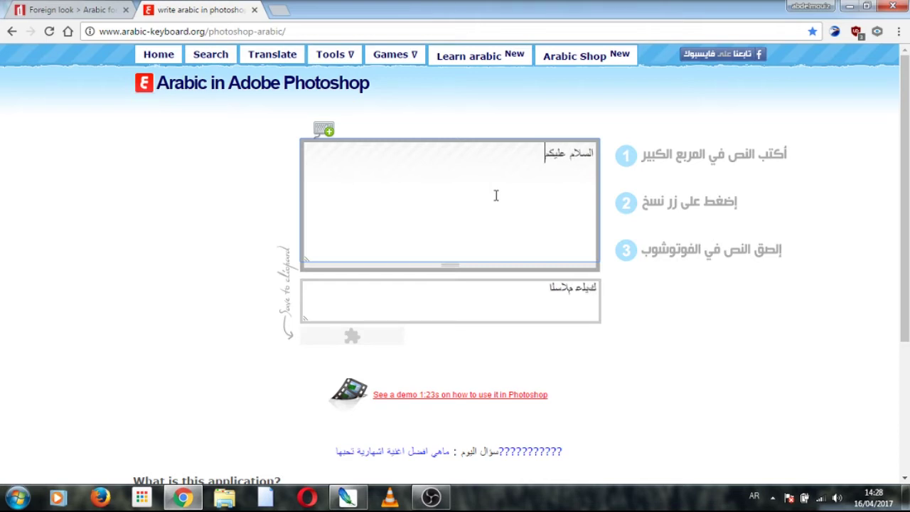
type("م")
key("ctrl+a")
left_click(410, 290)
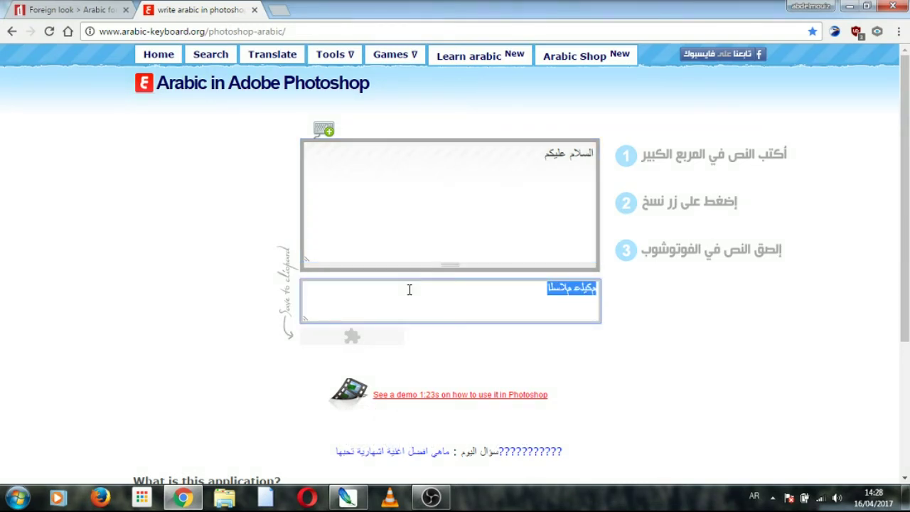
key("ctrl+c")
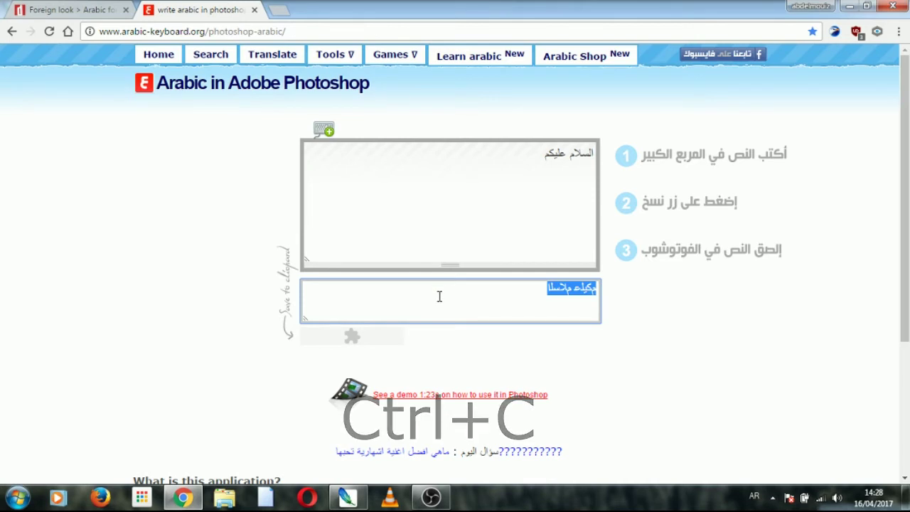
Step: Paste the converted joined-letter greeting as a new text layer on the blue canvas
mouse_move(347, 497)
left_click(355, 501)
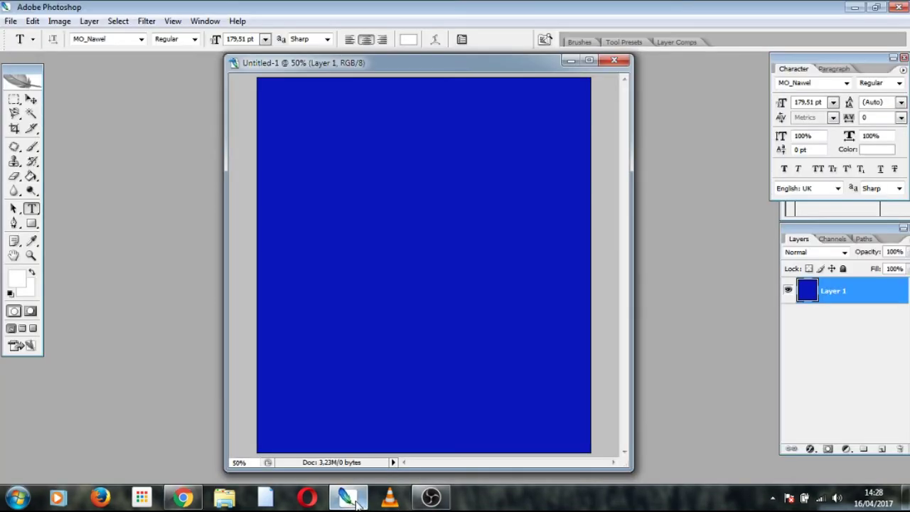
left_click(338, 236)
key("ctrl+v")
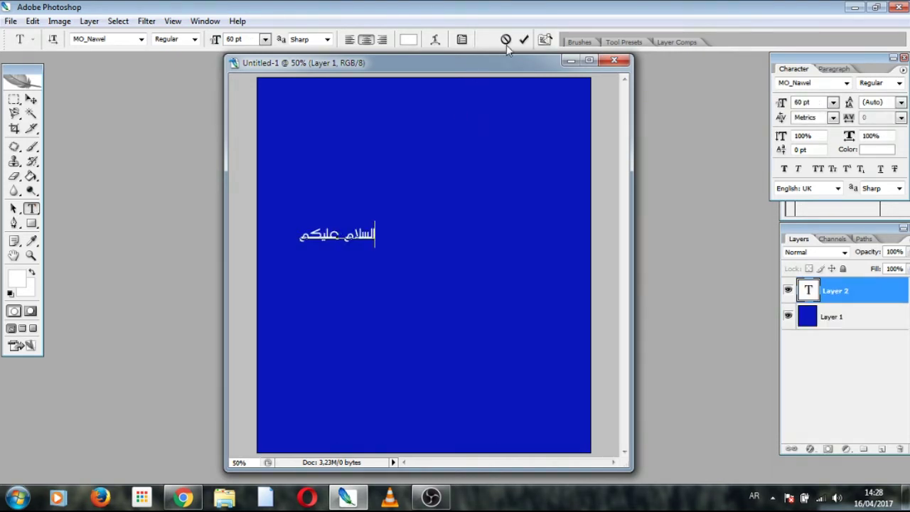
left_click(523, 39)
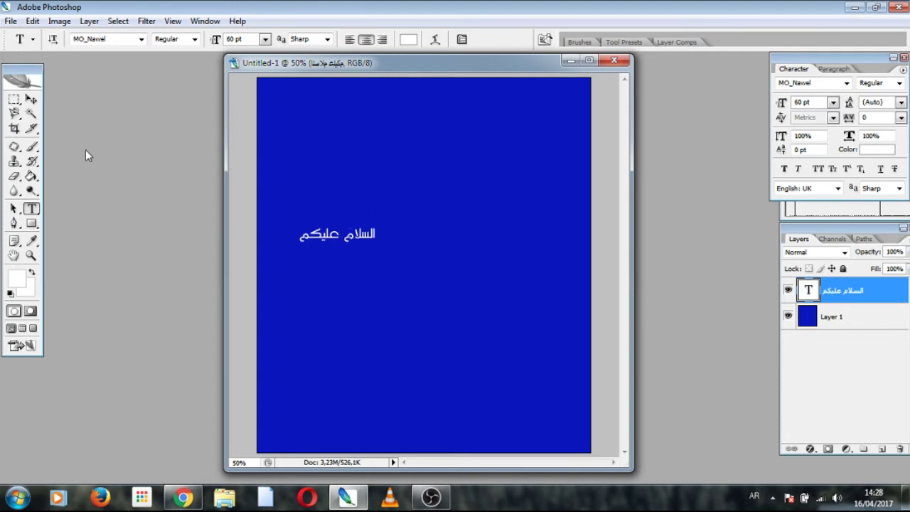
Step: Scale the greeting up about 3.5× and slightly taller, to 244.57 pt
left_click(31, 99)
key("ctrl+t")
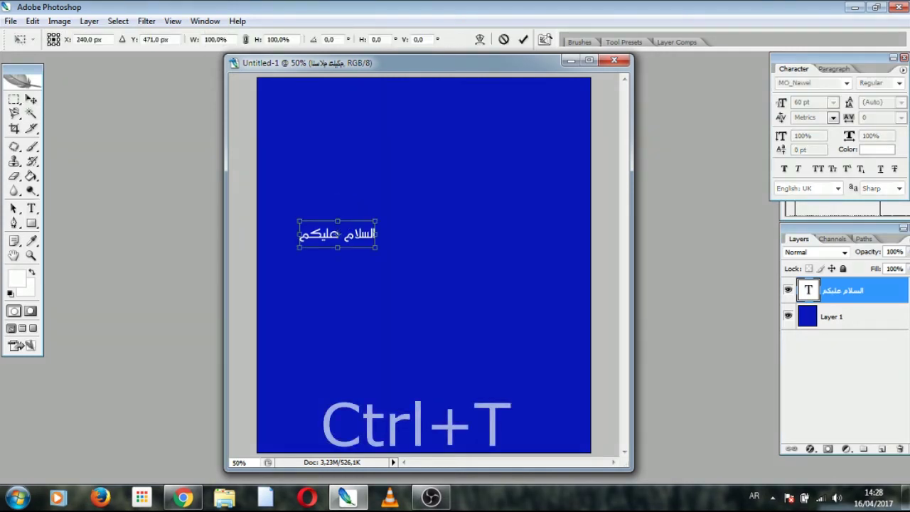
left_click_drag(373, 248, 562, 310)
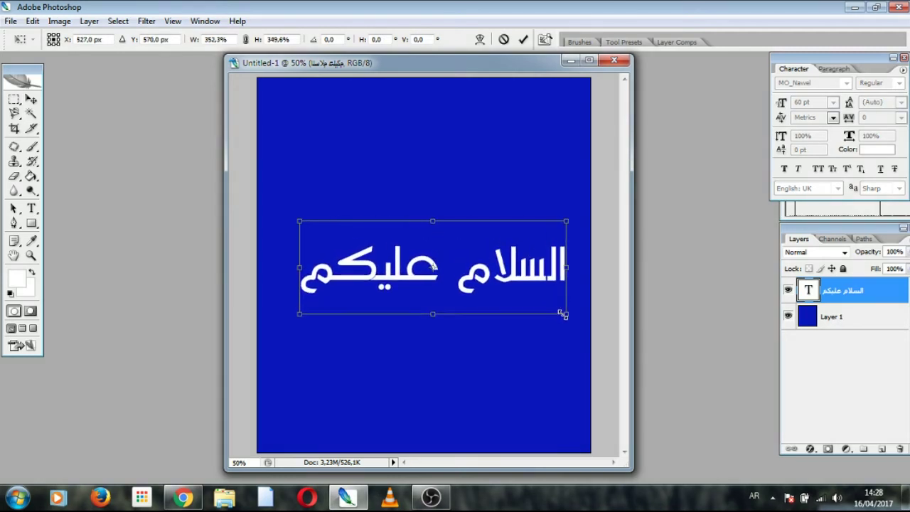
left_click_drag(562, 310, 562, 329)
key("Return")
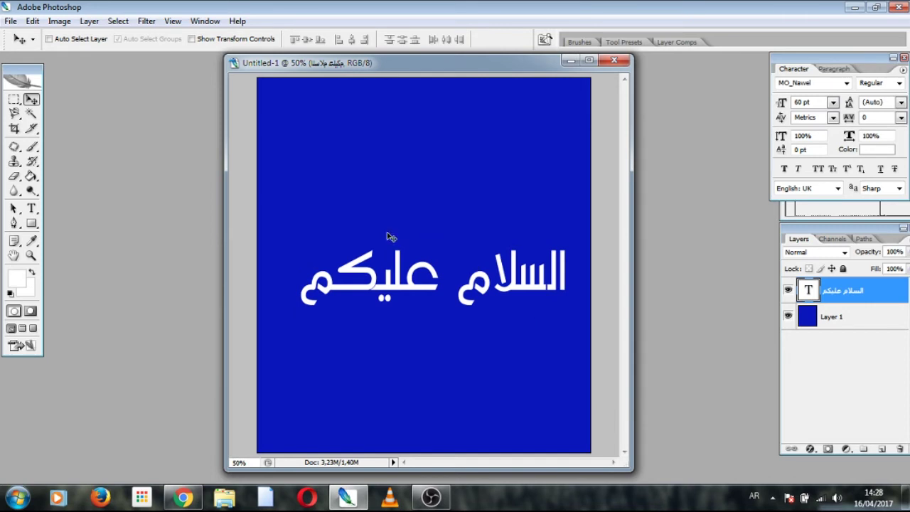
left_click(30, 209)
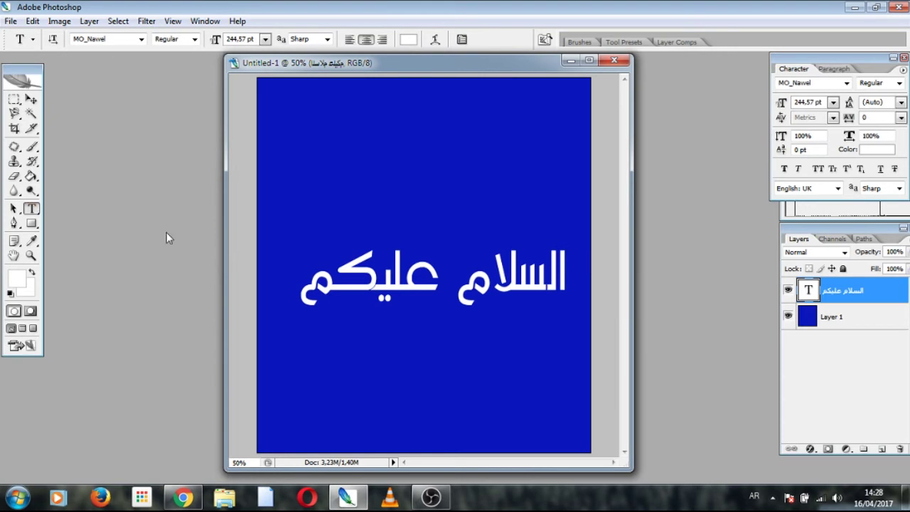
Step: Select the entire greeting line for a font change, cancelling an accidental quit
left_click(141, 40)
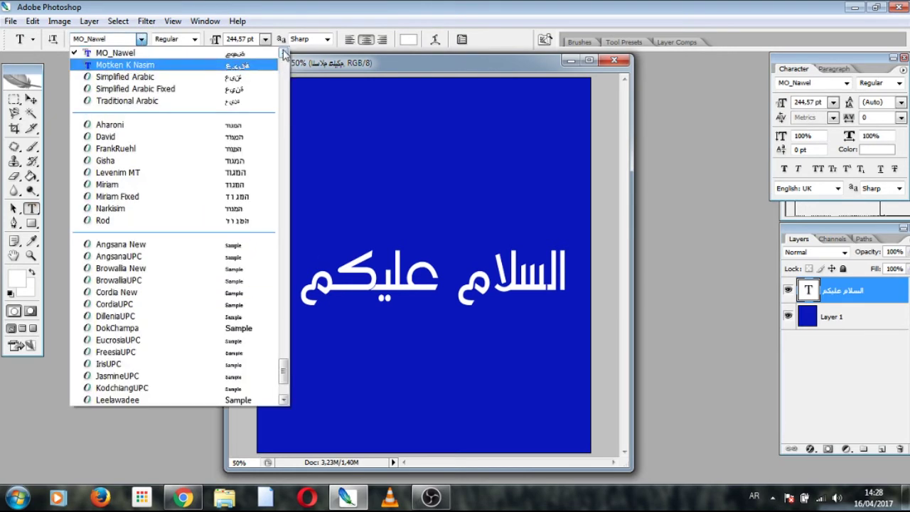
left_click(323, 278)
double_click(321, 275)
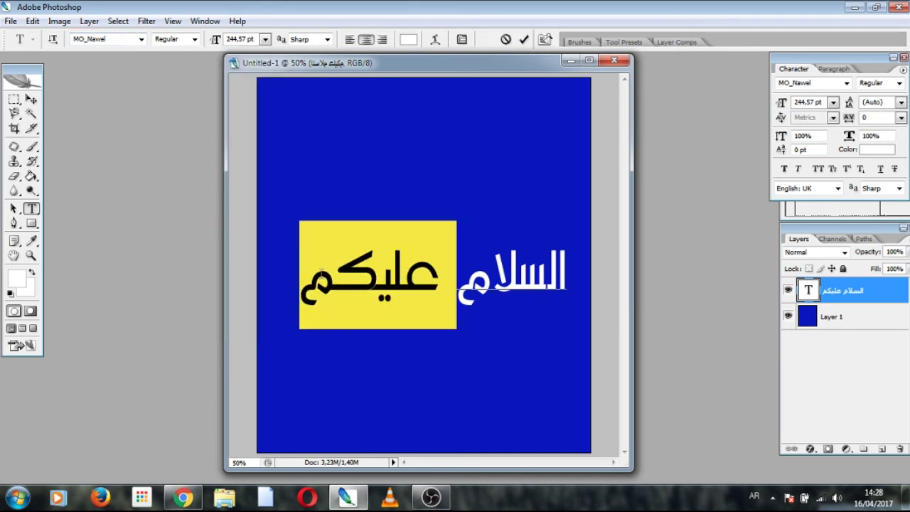
key("ctrl+q")
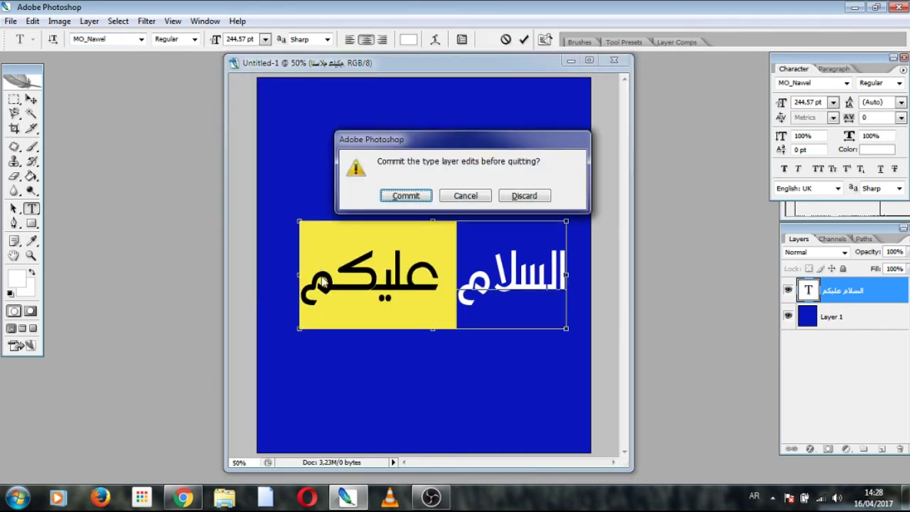
left_click(466, 196)
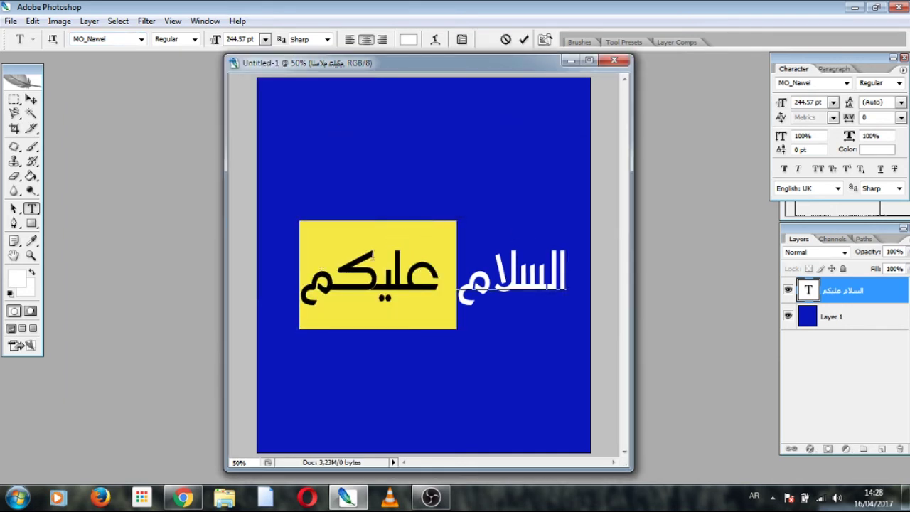
key("ctrl+a")
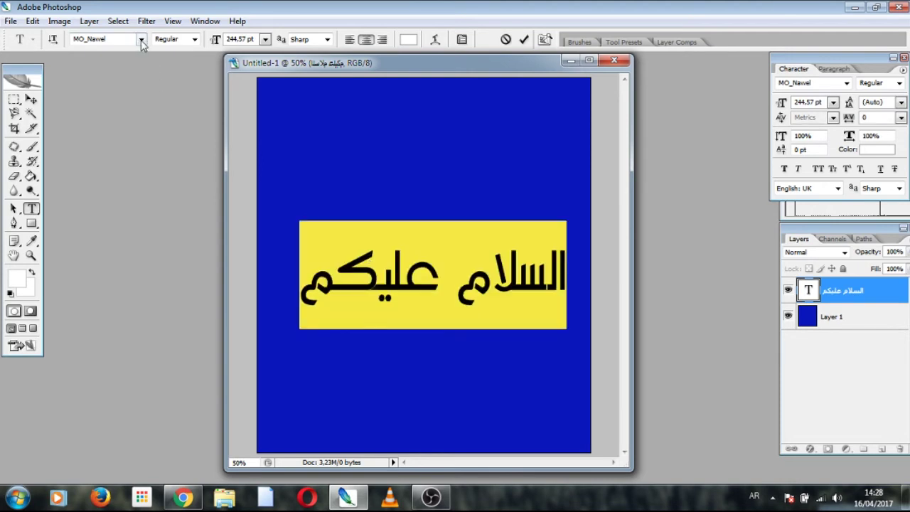
Step: Try Motken K Nasim and other fonts, settling on MO_Nawel Regular
left_click(142, 39)
left_click(169, 68)
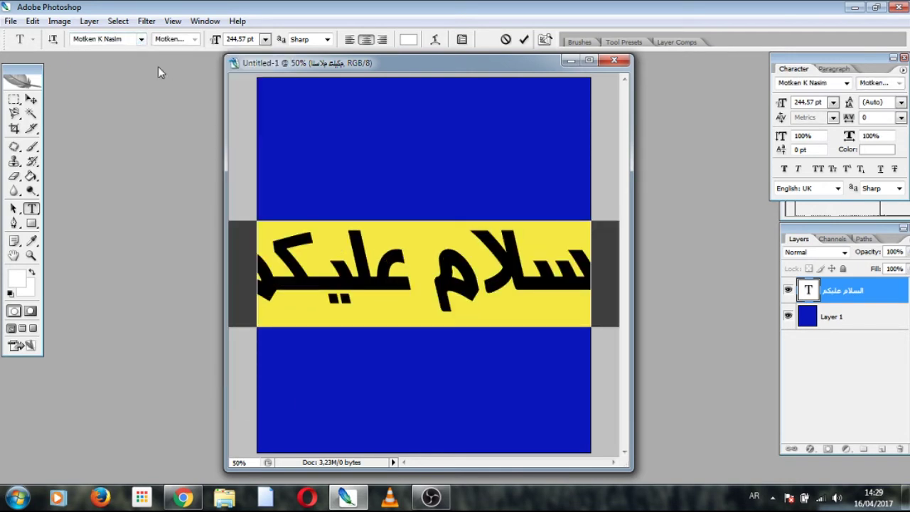
left_click(121, 42)
key("Up")
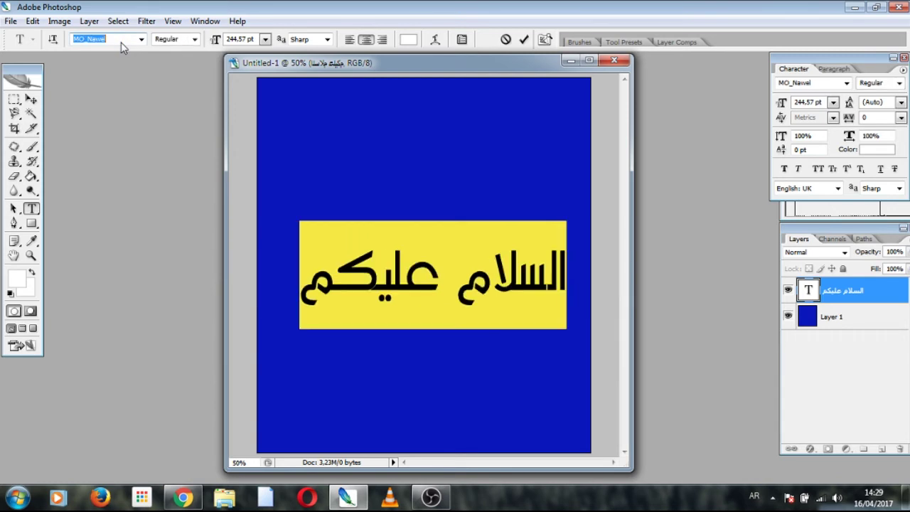
key("Up")
key("Up")
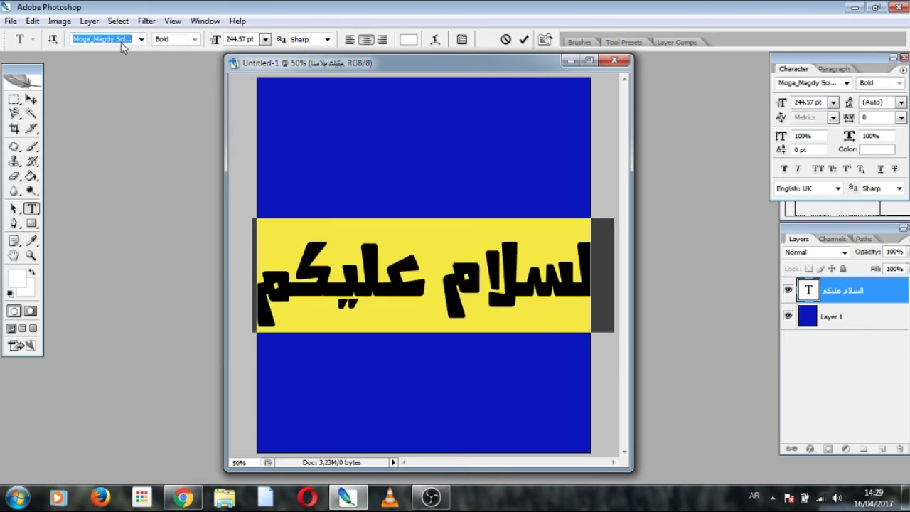
key("Up")
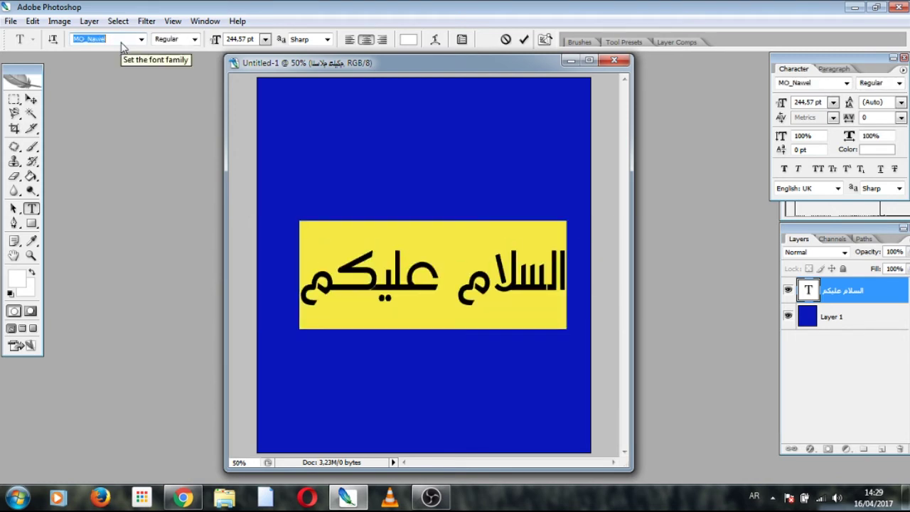
left_click(31, 100)
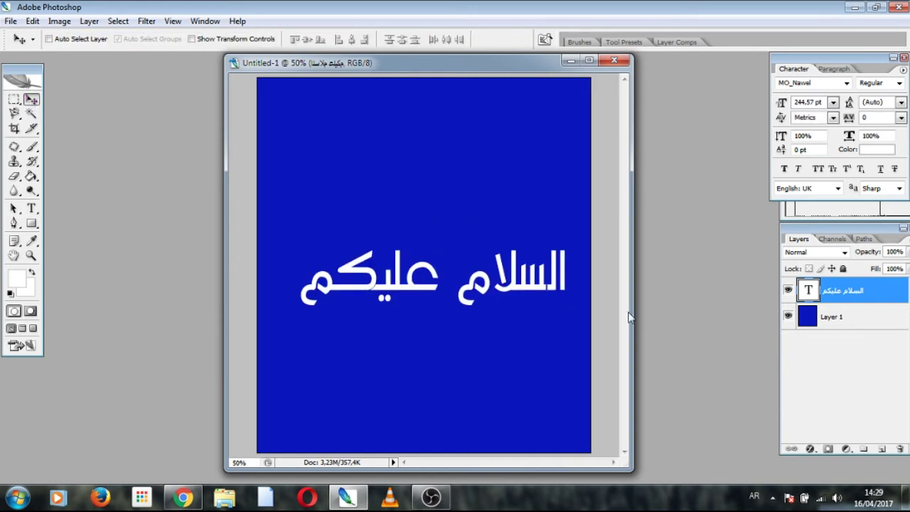
Step: Nudge the greeting up-left and add a drop shadow with 25 px distance, 12% spread
left_click_drag(515, 273, 506, 250)
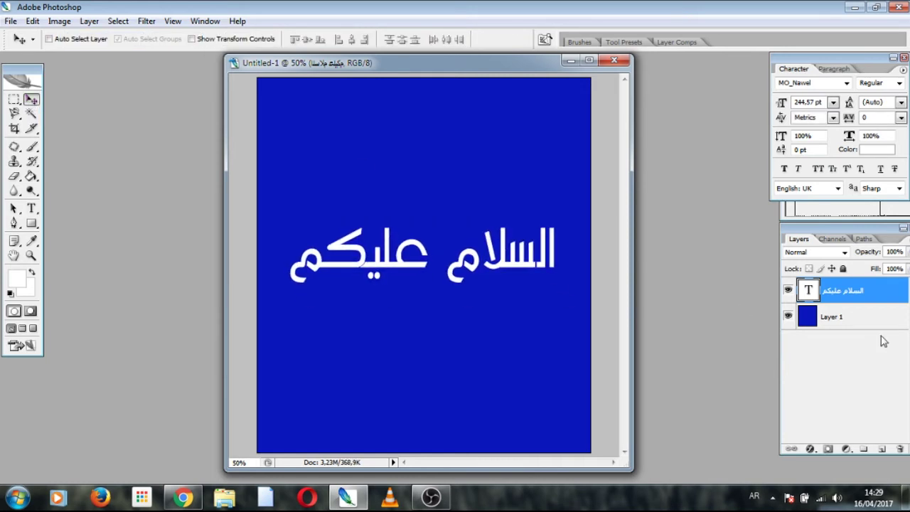
double_click(887, 291)
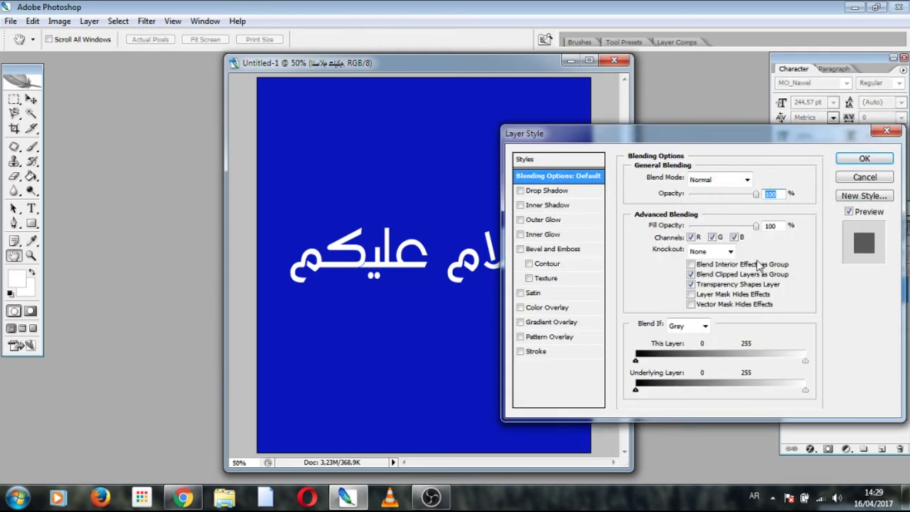
left_click(579, 190)
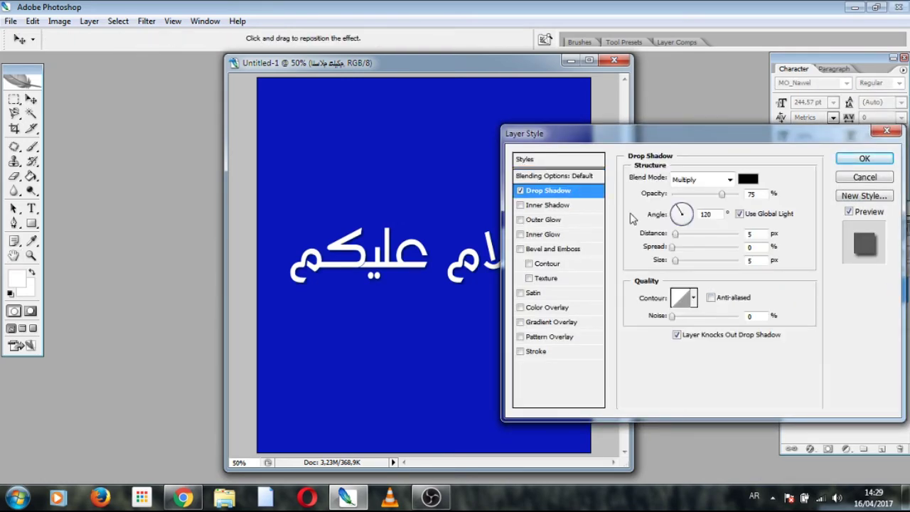
left_click_drag(674, 237, 689, 236)
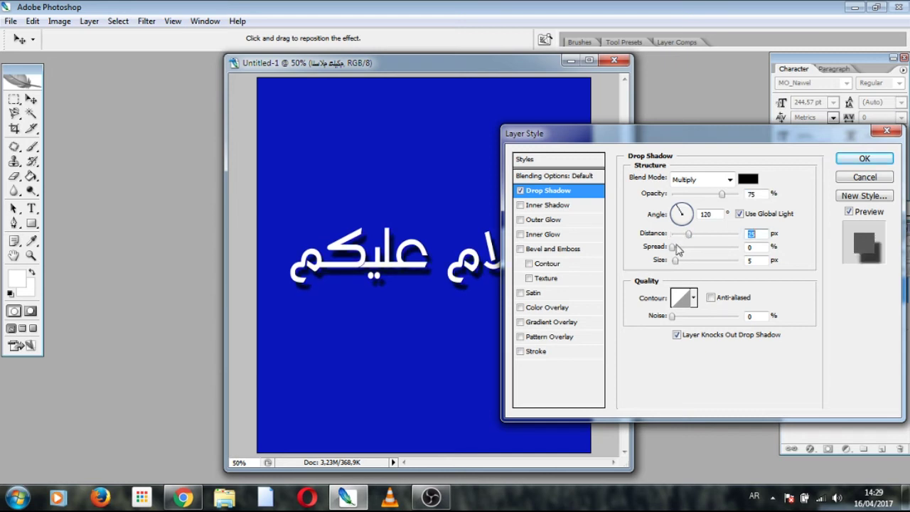
left_click(673, 247)
left_click_drag(673, 247, 681, 256)
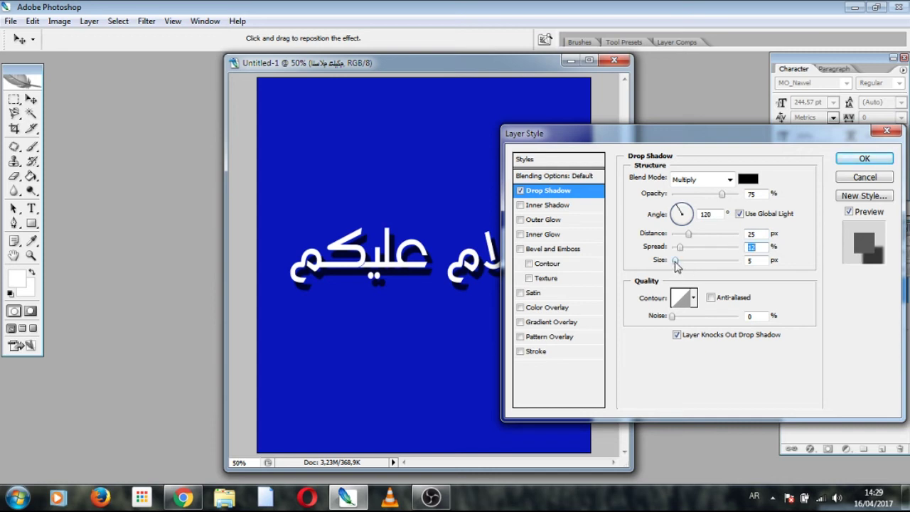
Step: Increase the drop shadow size and enable a gradient overlay
left_click(678, 262)
left_click_drag(679, 263, 683, 265)
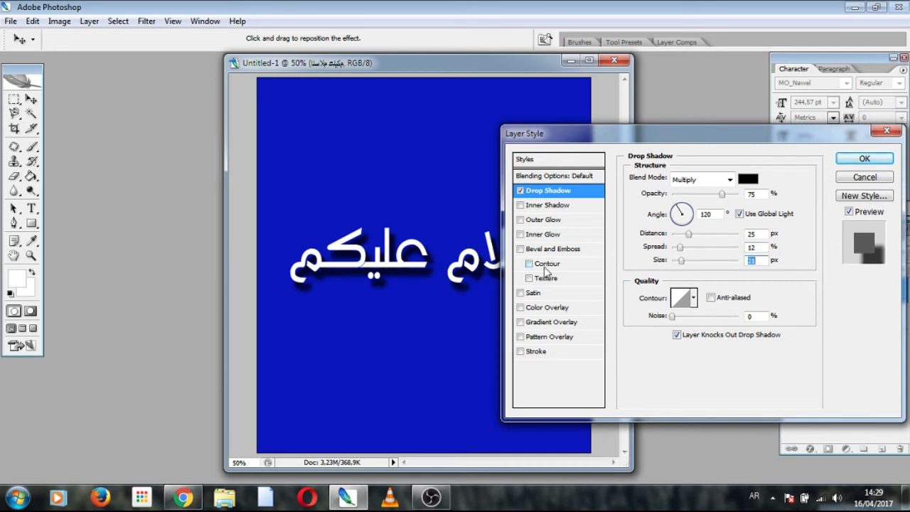
left_click(538, 324)
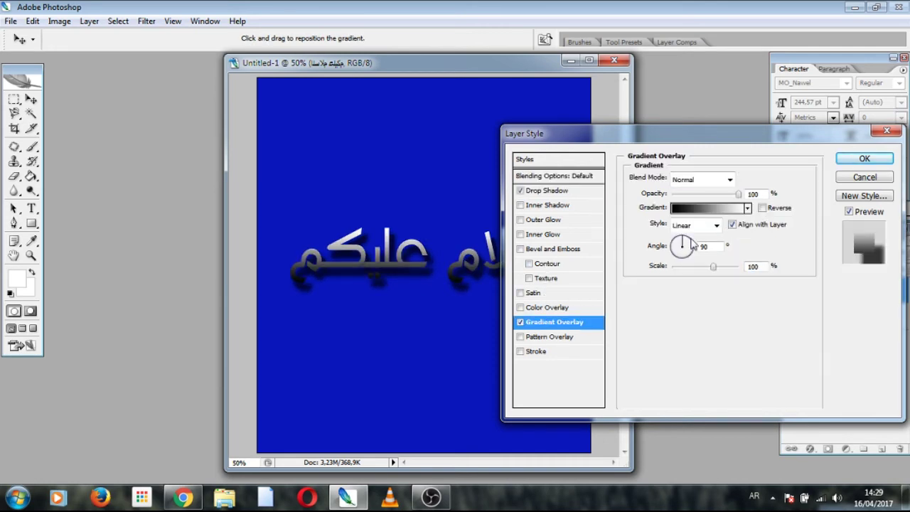
Step: Set the gradient overlay to the Orange 12 - 3D preset and enable a stroke
left_click(740, 209)
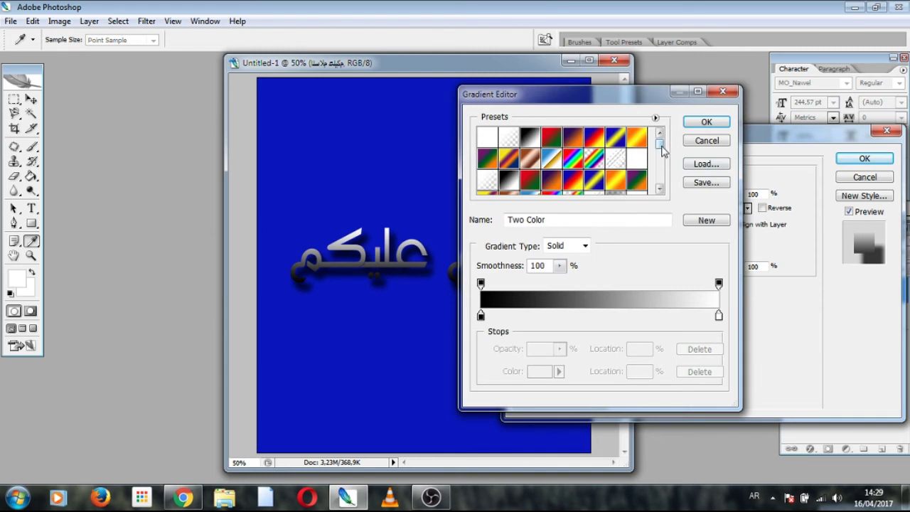
left_click_drag(660, 144, 662, 164)
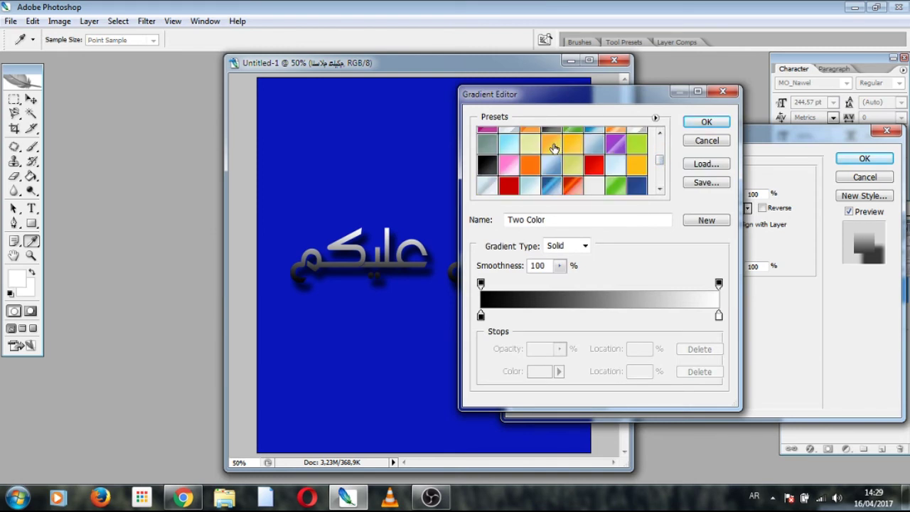
left_click(555, 149)
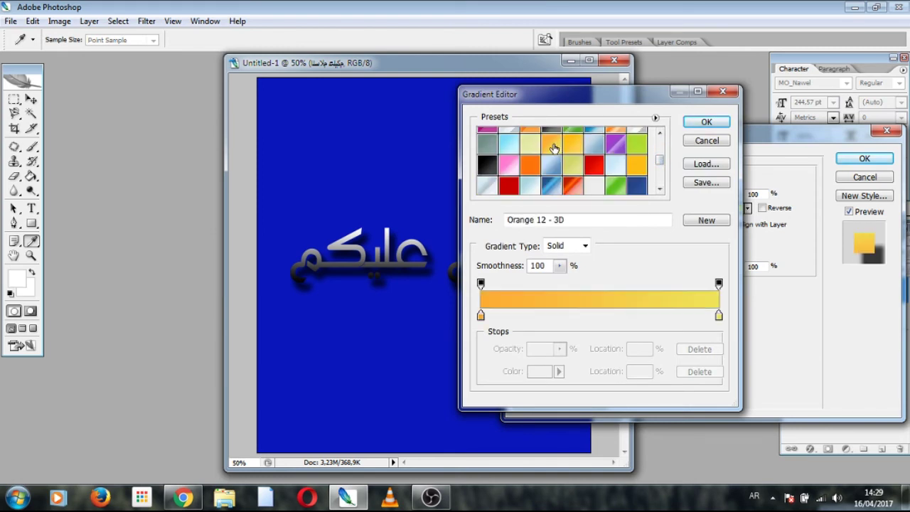
left_click(704, 122)
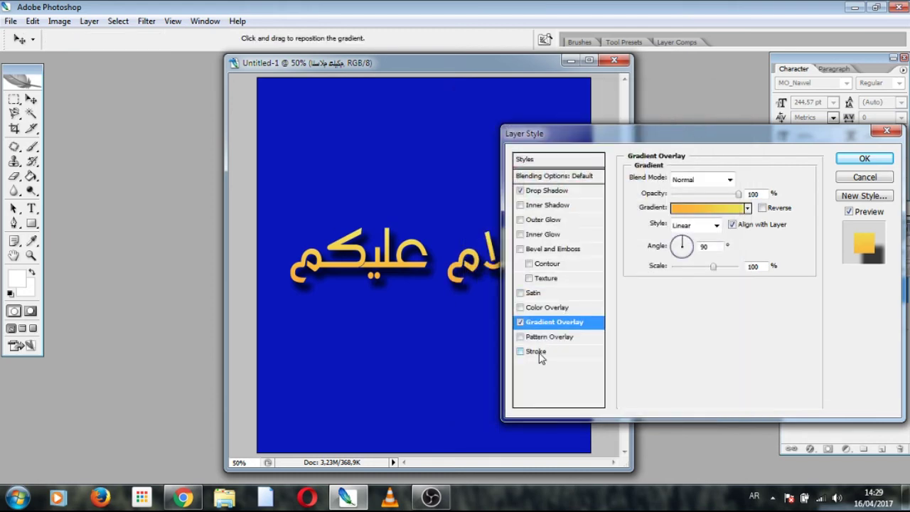
left_click(538, 352)
Step: Make the stroke black and thicker, then apply the layer styles
left_click(660, 267)
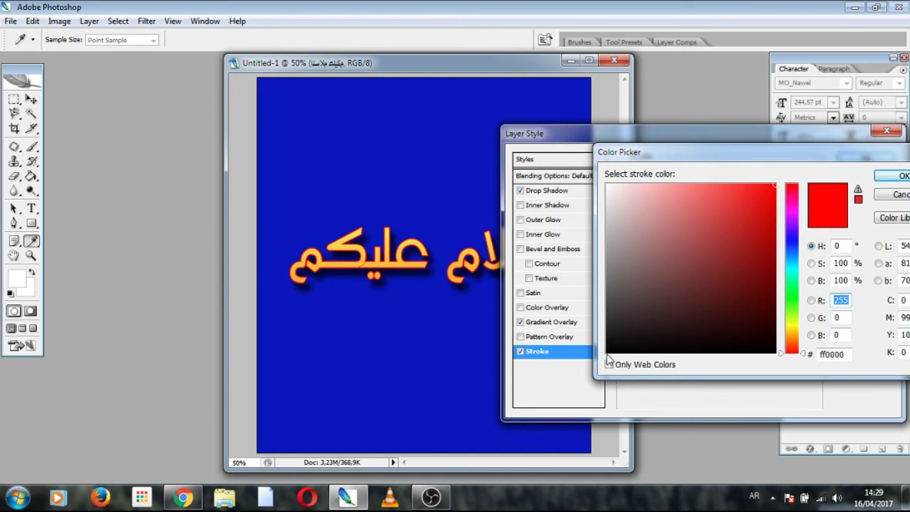
left_click(607, 351)
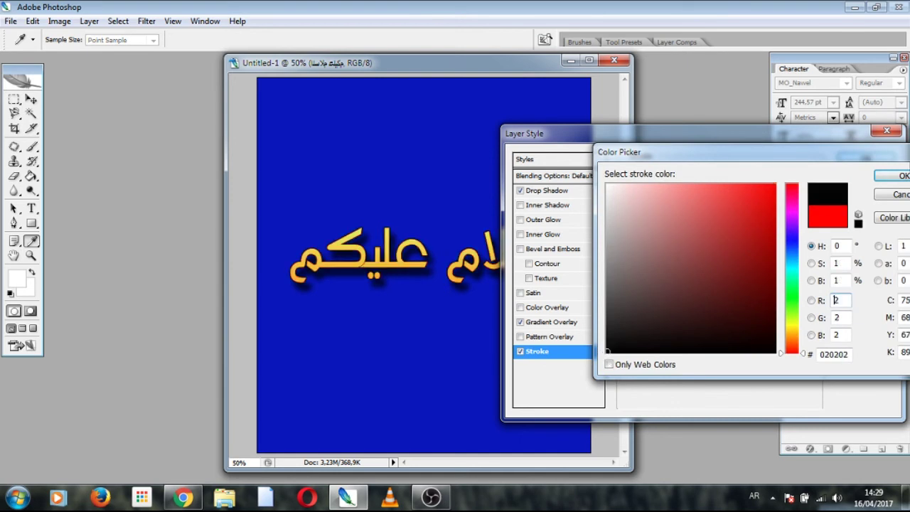
left_click(902, 176)
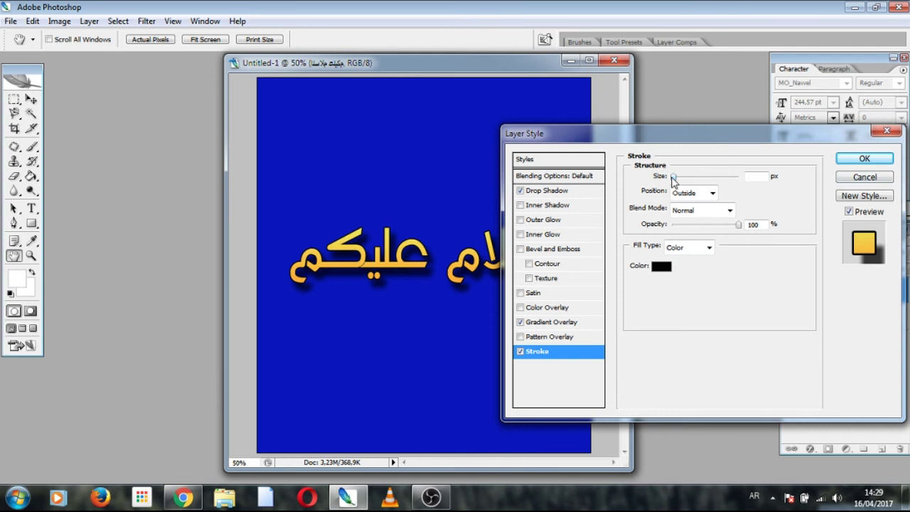
left_click_drag(673, 177, 682, 179)
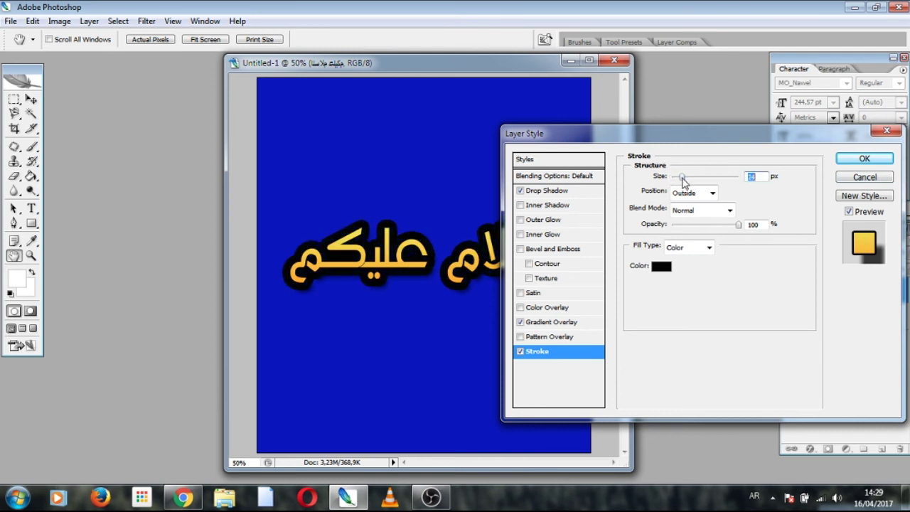
left_click(864, 159)
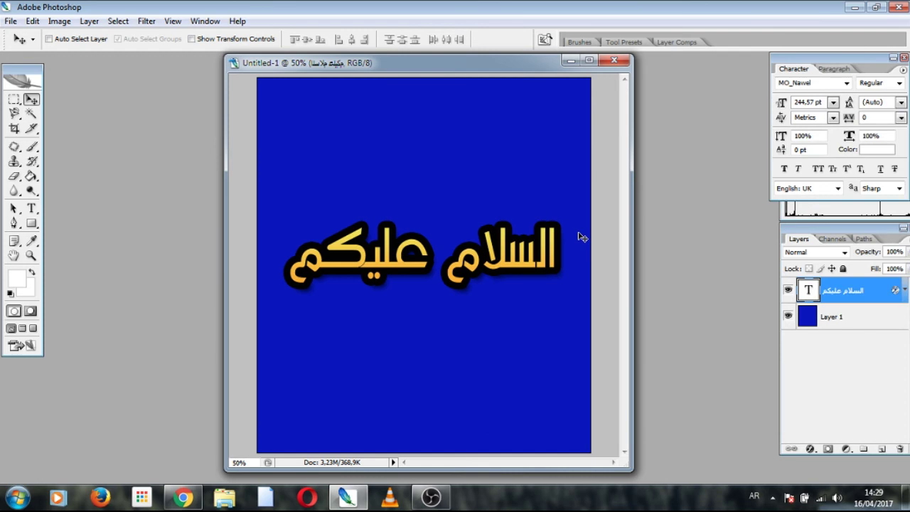
Step: Nudge the styled greeting slightly down toward the canvas centre
left_click_drag(530, 243, 528, 252)
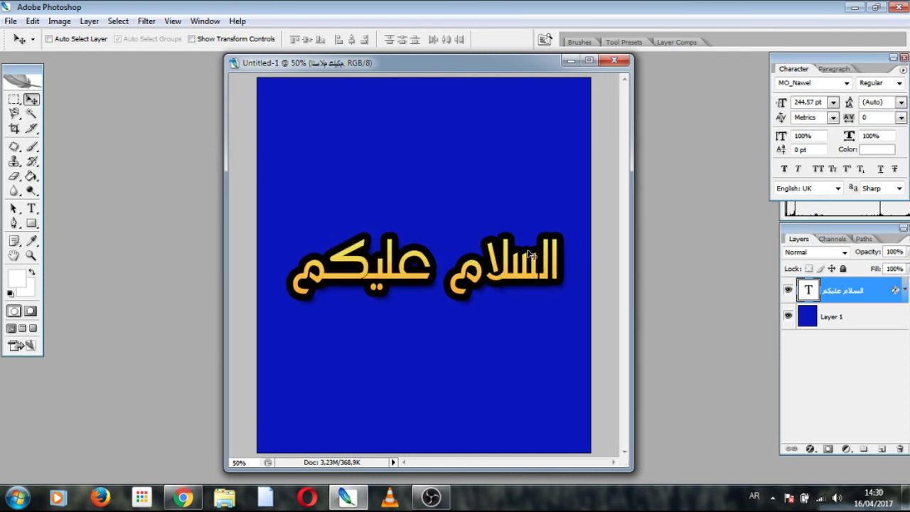